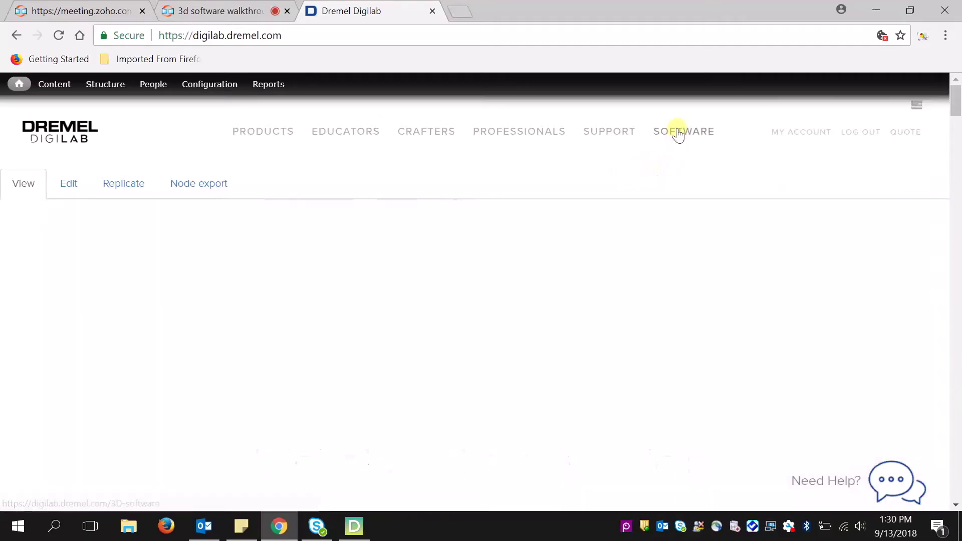
Browse to the 3D Slicer download section of the Dremel DigiLab SOFTWARE page, then switch to the open slicer
left_click(677, 128)
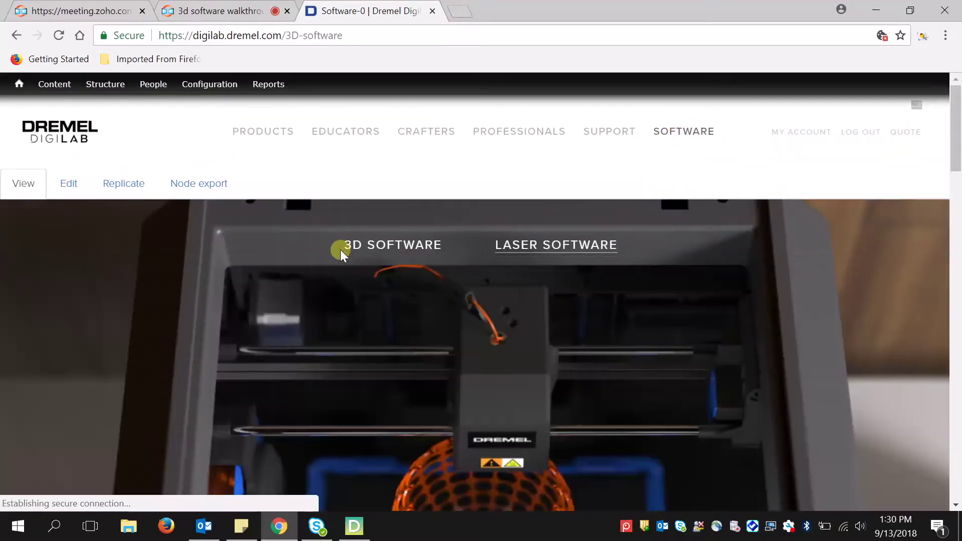
left_click(346, 246)
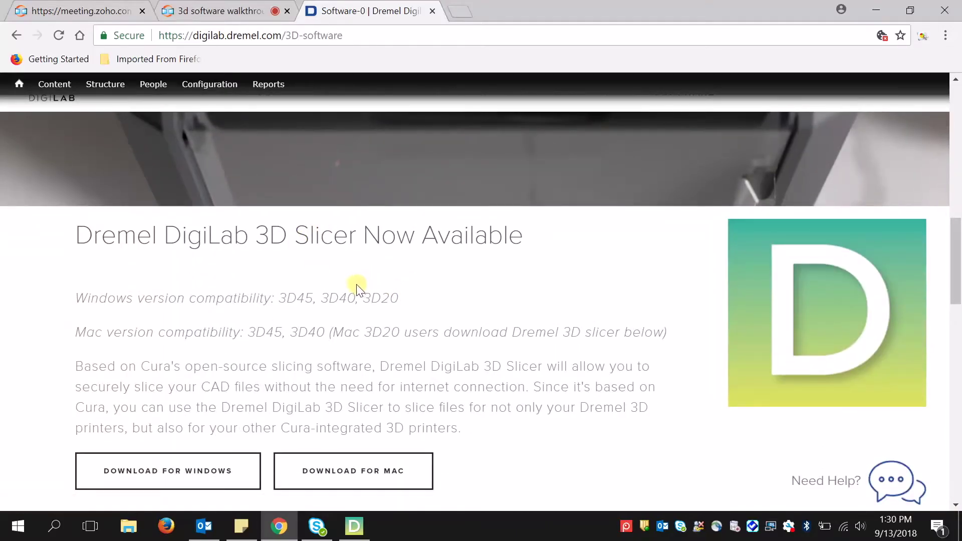
scroll(233, 429, "down", 1)
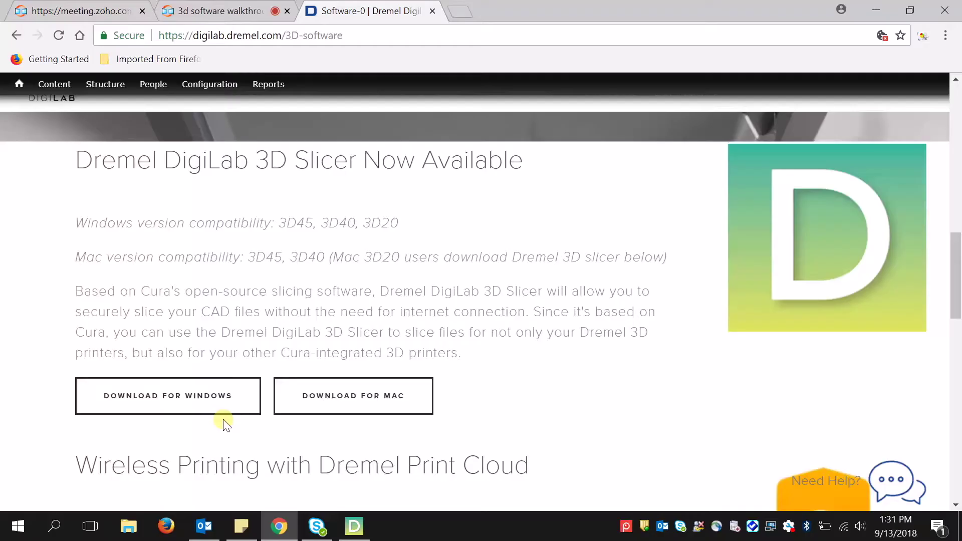
left_click(354, 527)
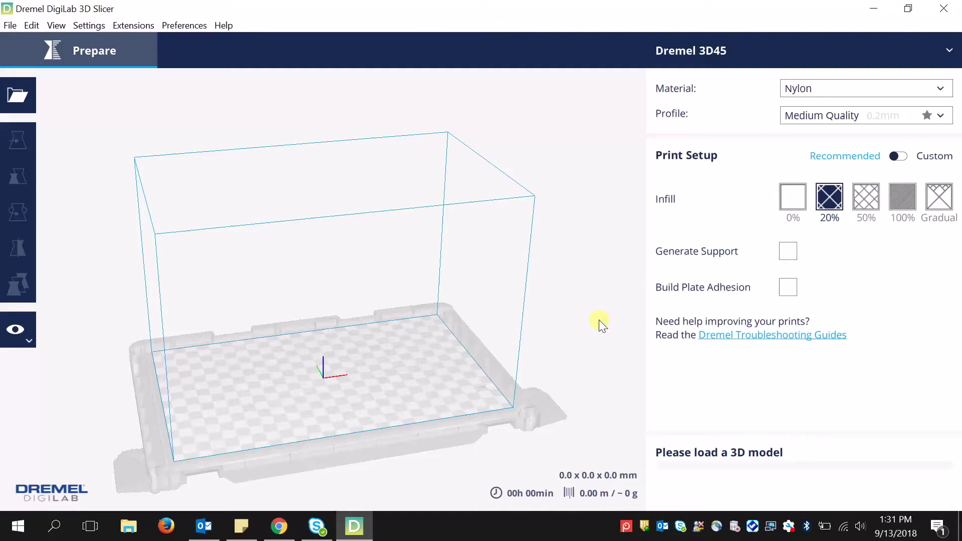
Add a second Dremel 3D45 printer (Dremel 3D45 #2), skipping the network connection
left_click(695, 37)
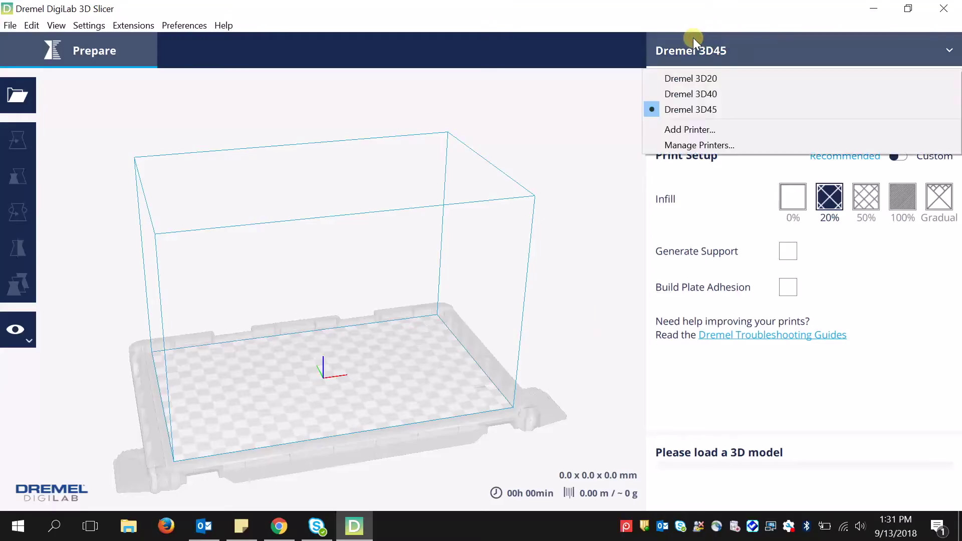
left_click(695, 131)
left_click(259, 115)
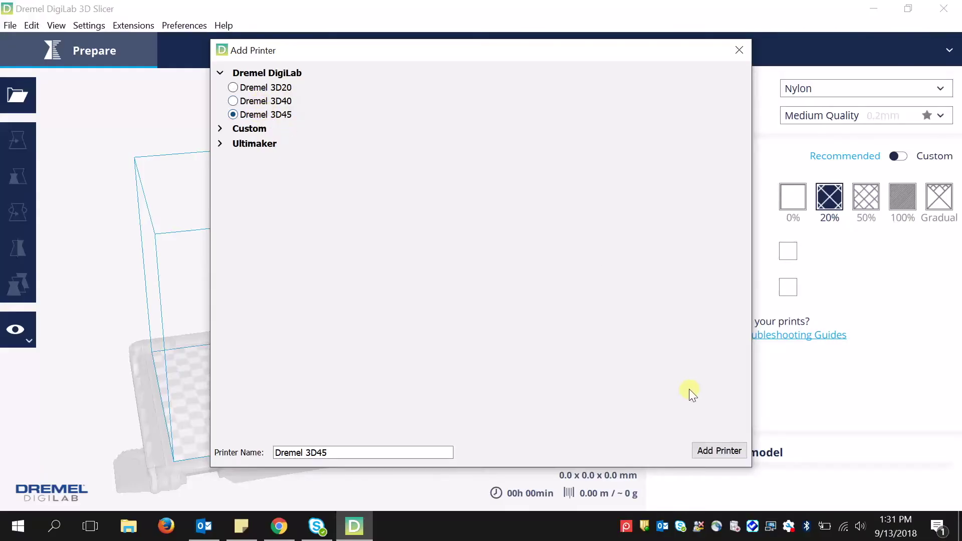
left_click(719, 451)
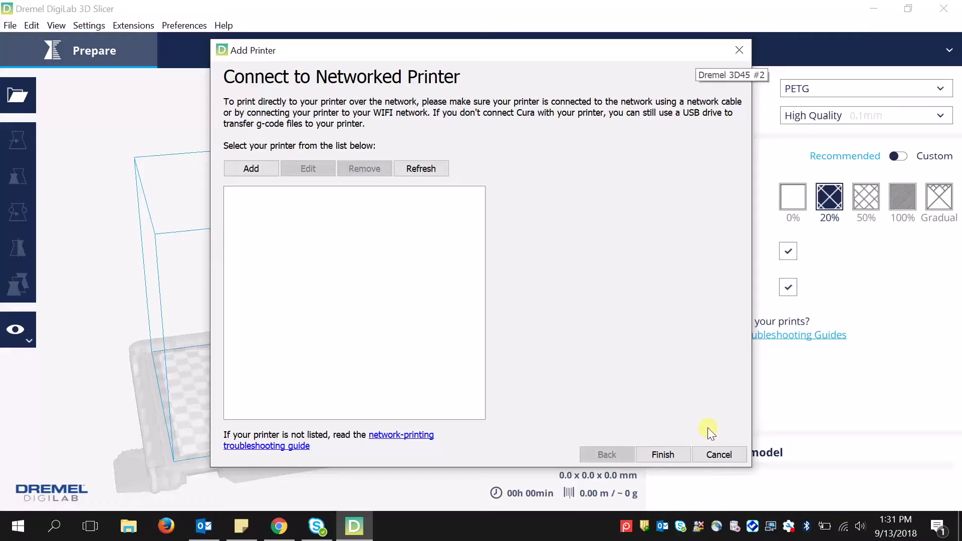
left_click(715, 454)
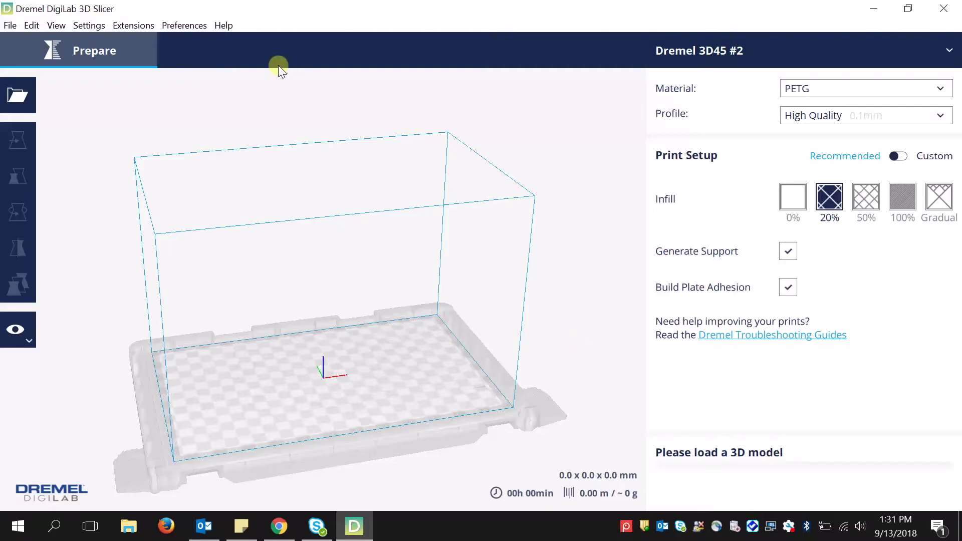
left_click(129, 536)
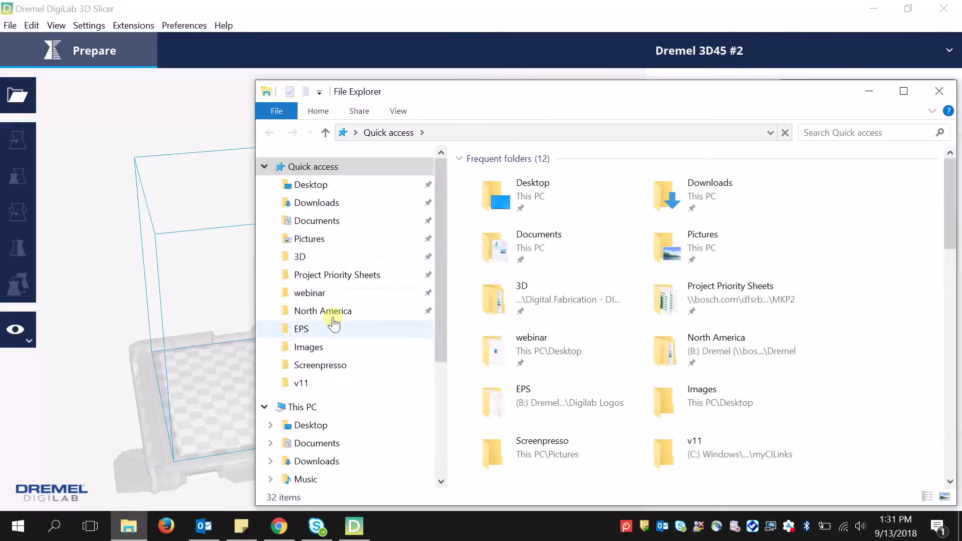
Find Hex_Vase.stl in the Desktop webinar folder, then close File Explorer
left_click(302, 294)
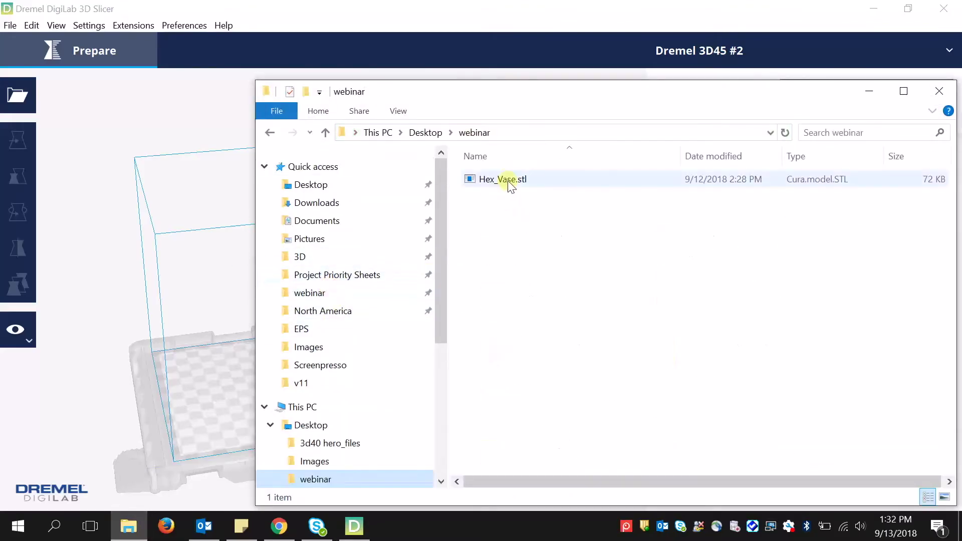
mouse_move(511, 183)
left_mouse_down()
mouse_move(331, 286)
mouse_move(214, 397)
mouse_move(511, 180)
left_mouse_up()
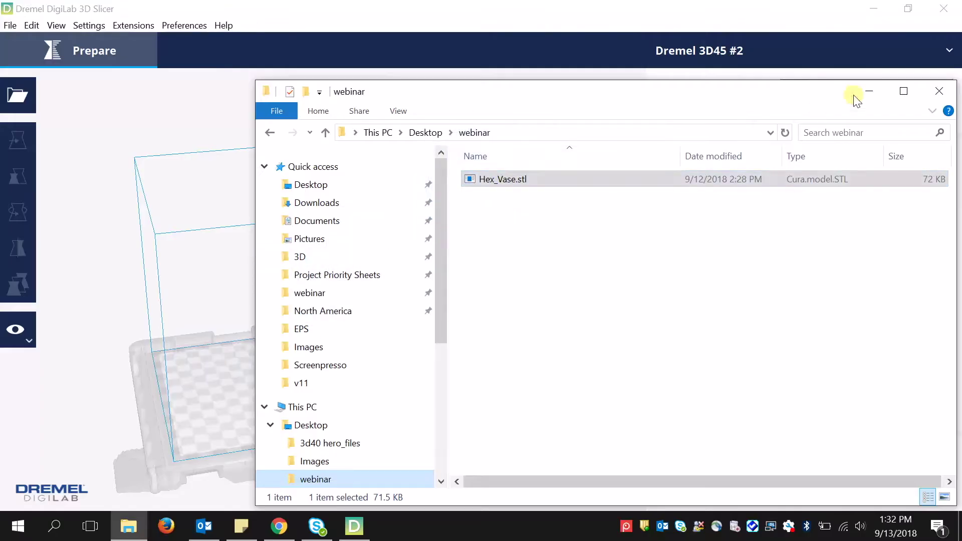
left_click(939, 91)
left_click(10, 25)
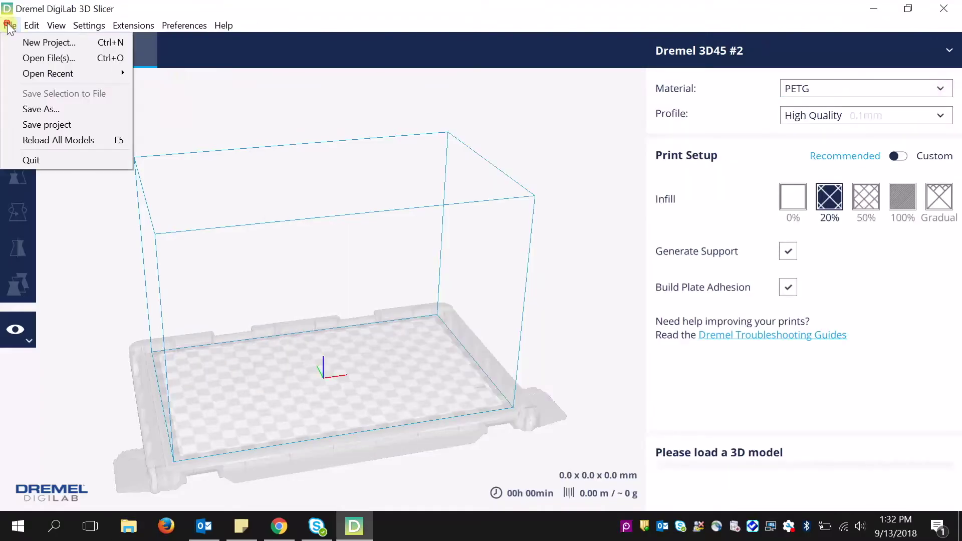
Load Hex_Vase.stl onto the build plate, inspect it from several angles, and select the vase
left_click(29, 57)
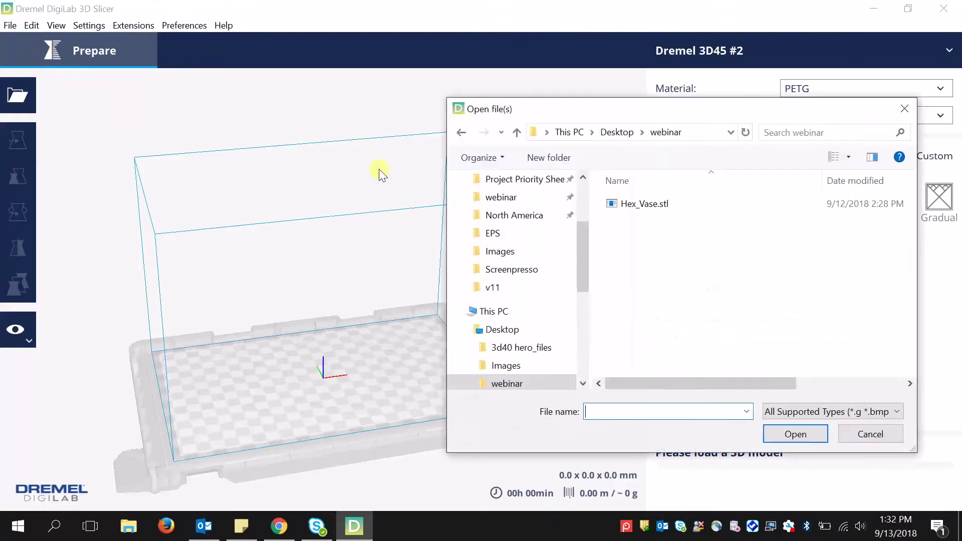
left_click(655, 202)
left_click(784, 434)
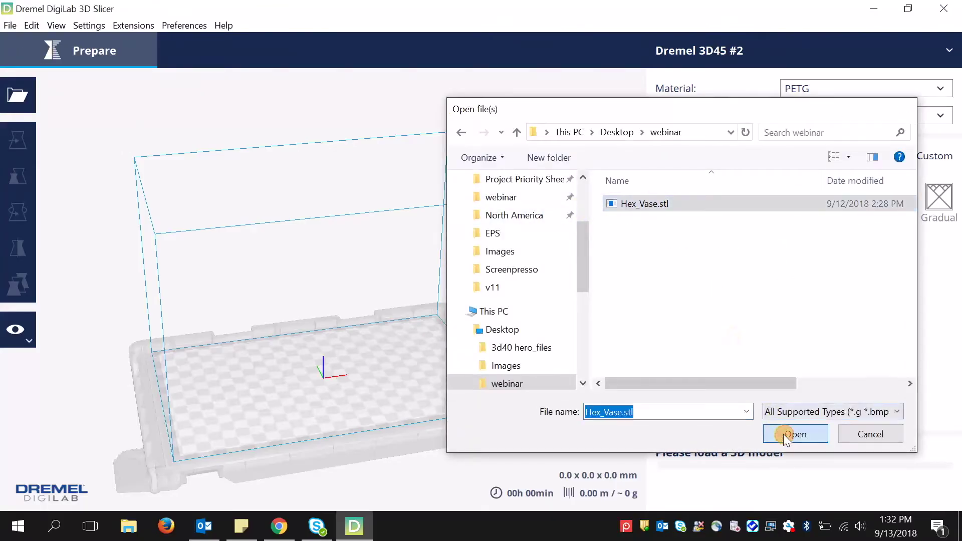
right_click_drag(495, 403, 368, 405)
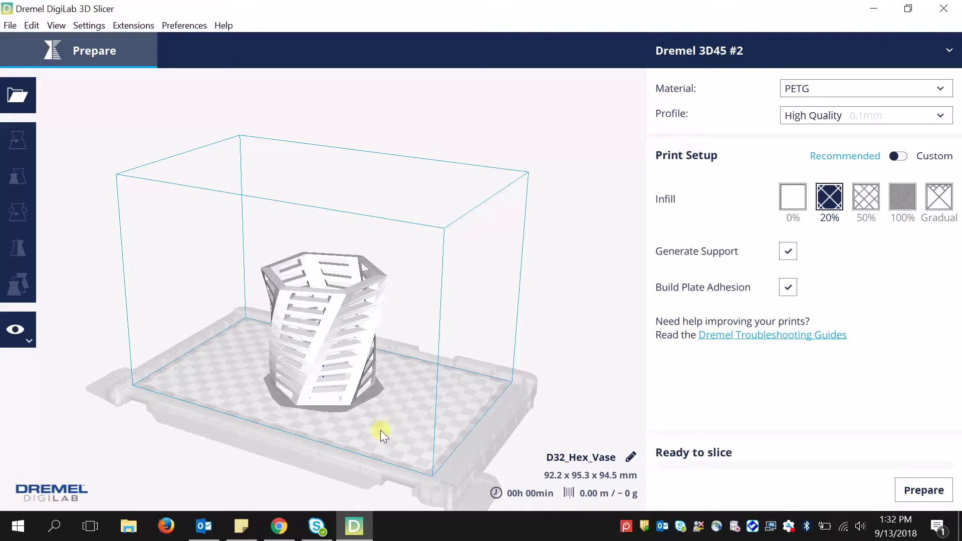
scroll(392, 410, "down", 3)
scroll(391, 410, "up", 4)
scroll(389, 413, "down", 1)
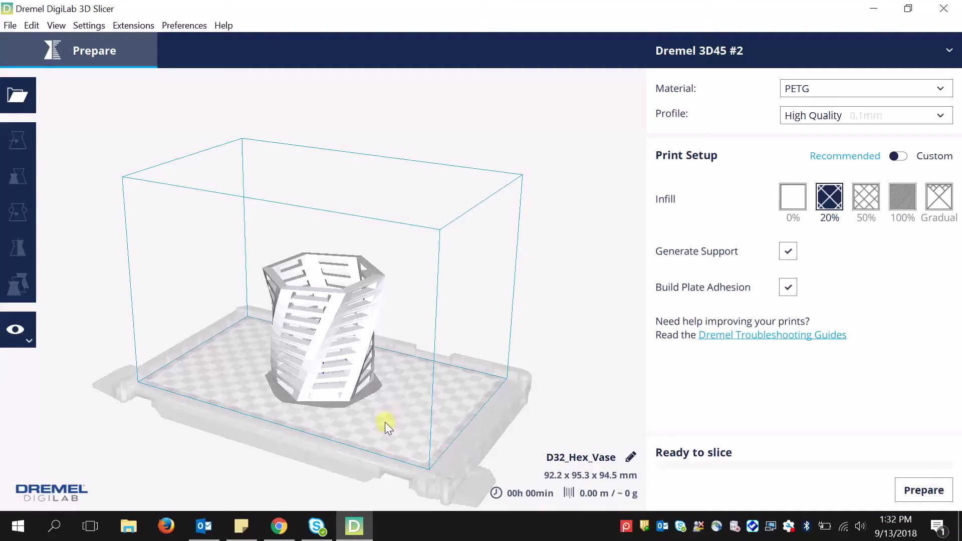
right_click_drag(379, 425, 519, 424)
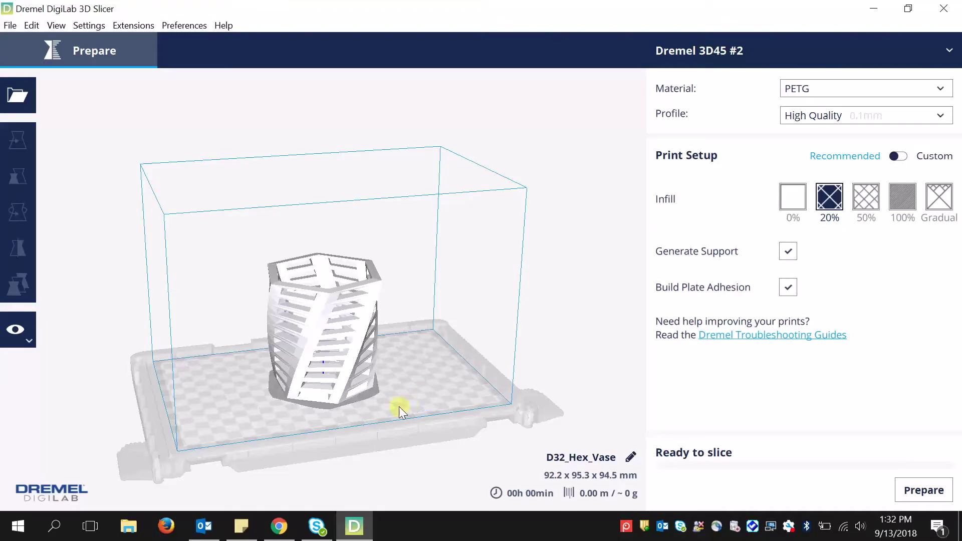
middle_click_drag(396, 406, 440, 366)
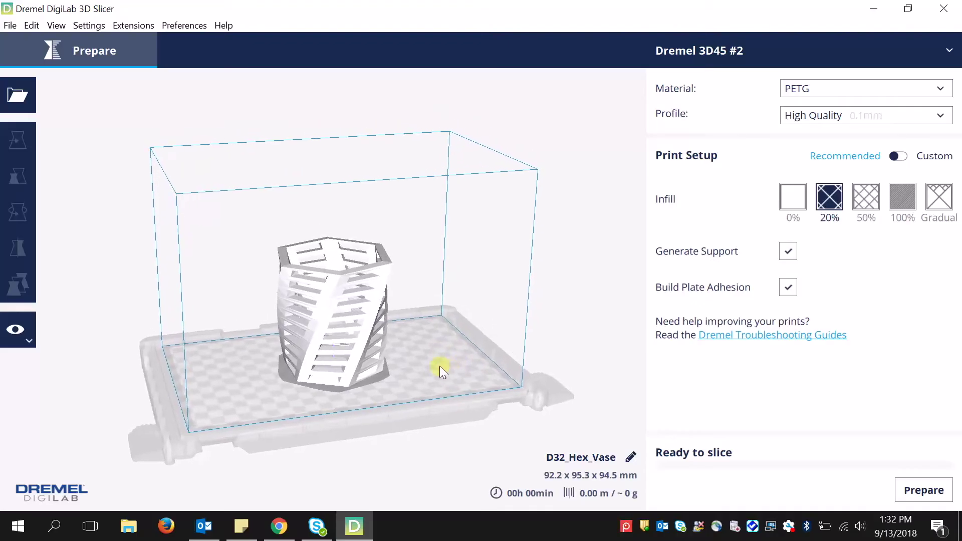
left_click(351, 303)
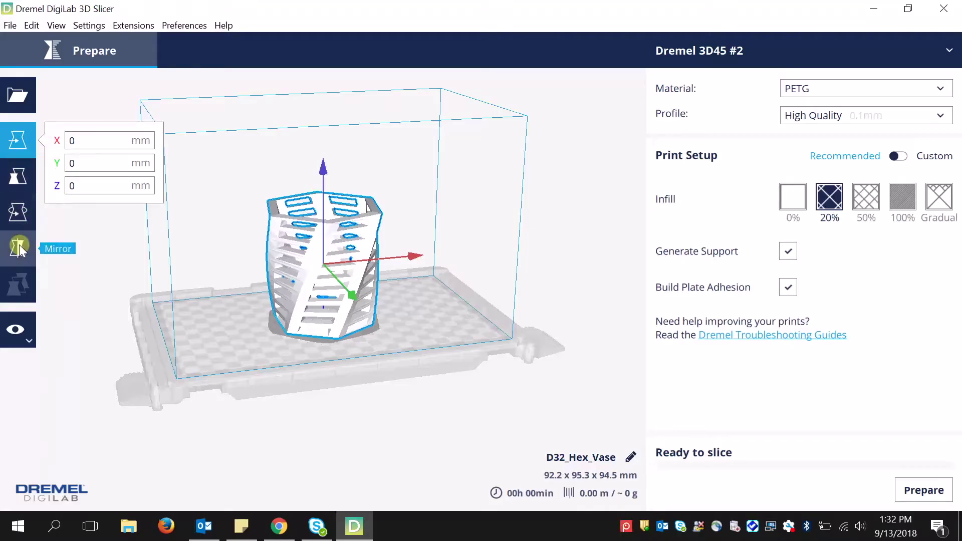
Move the vase to another spot on the build plate
left_click_drag(331, 251, 374, 247)
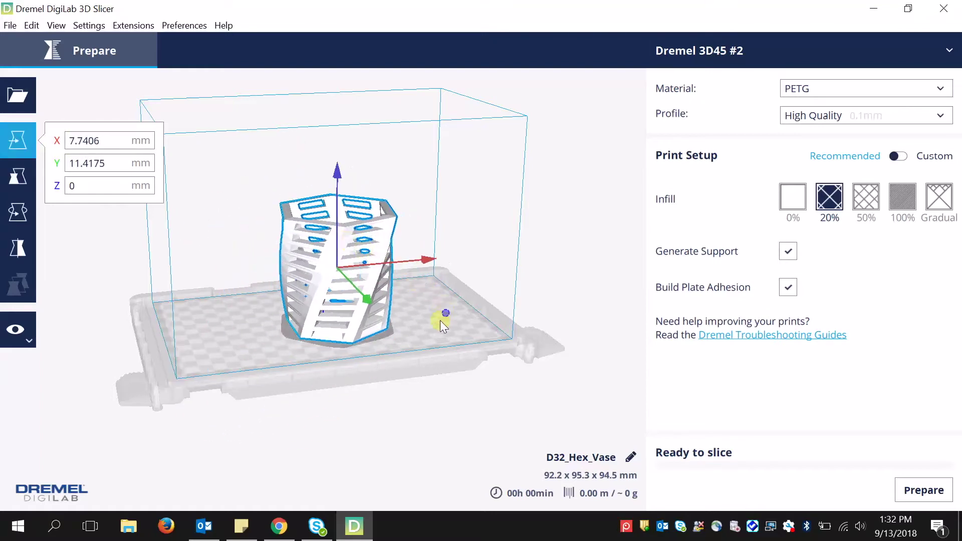
right_click_drag(443, 325, 171, 206)
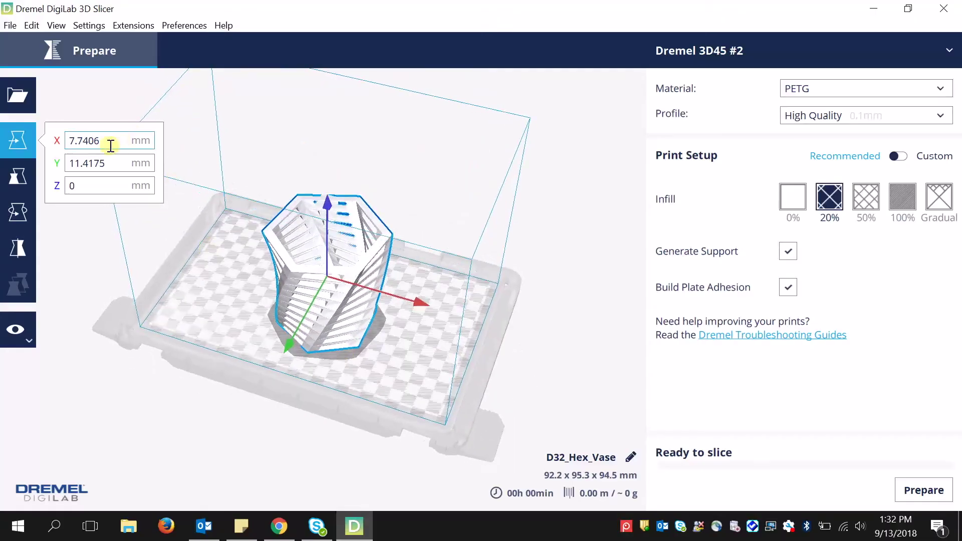
right_click_drag(401, 350, 401, 337)
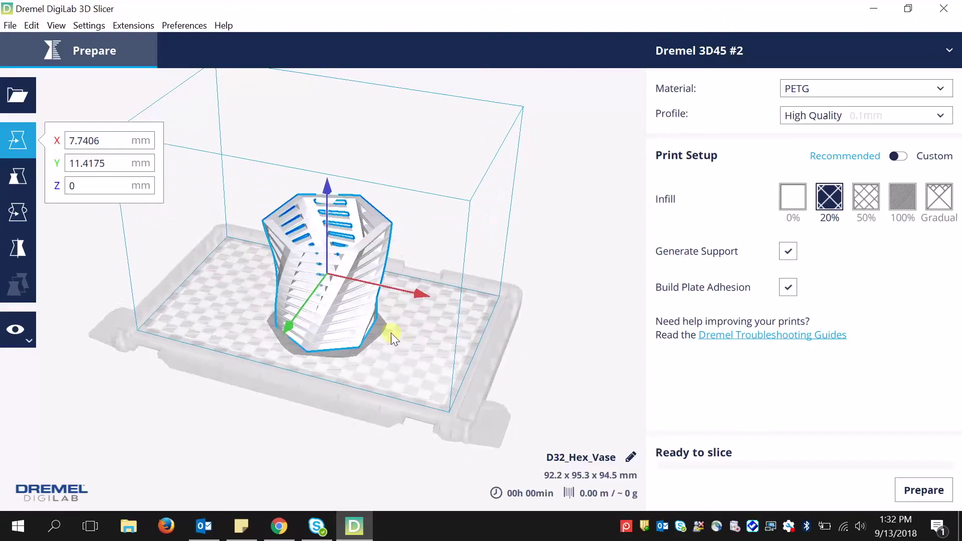
Scale the vase to 50%, then back to 100% (92.2 x 95.3 x 94.5 mm)
left_click(14, 179)
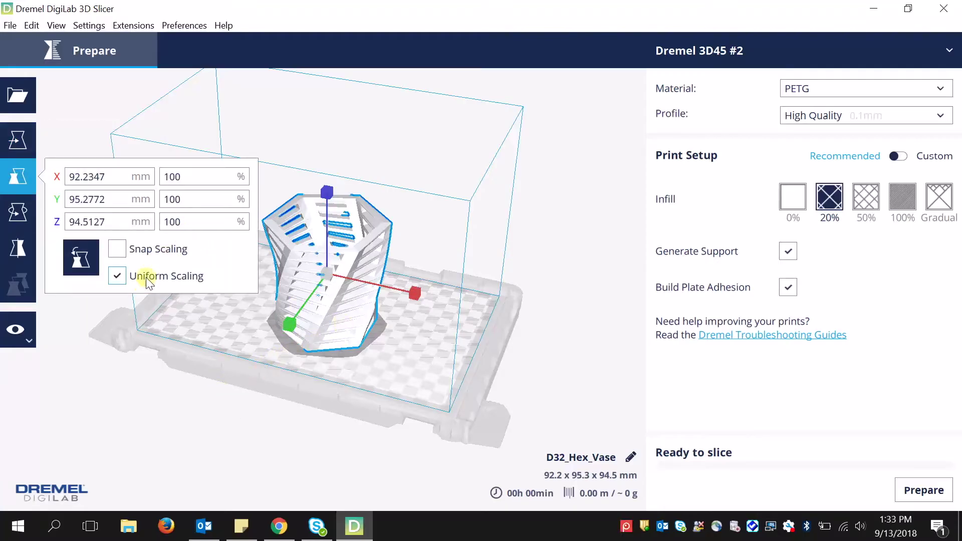
double_click(201, 222)
type("50")
key("Return")
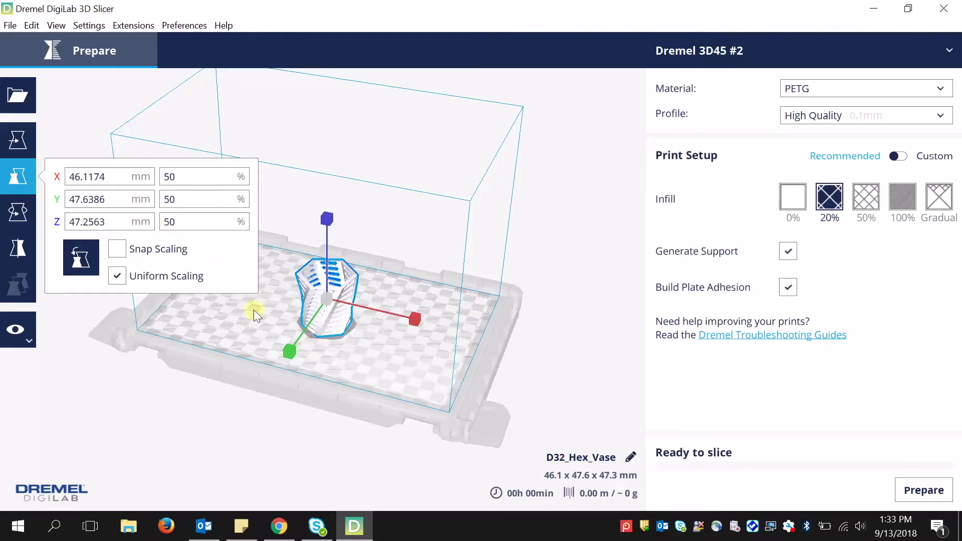
double_click(179, 222)
type("1")
key("Return")
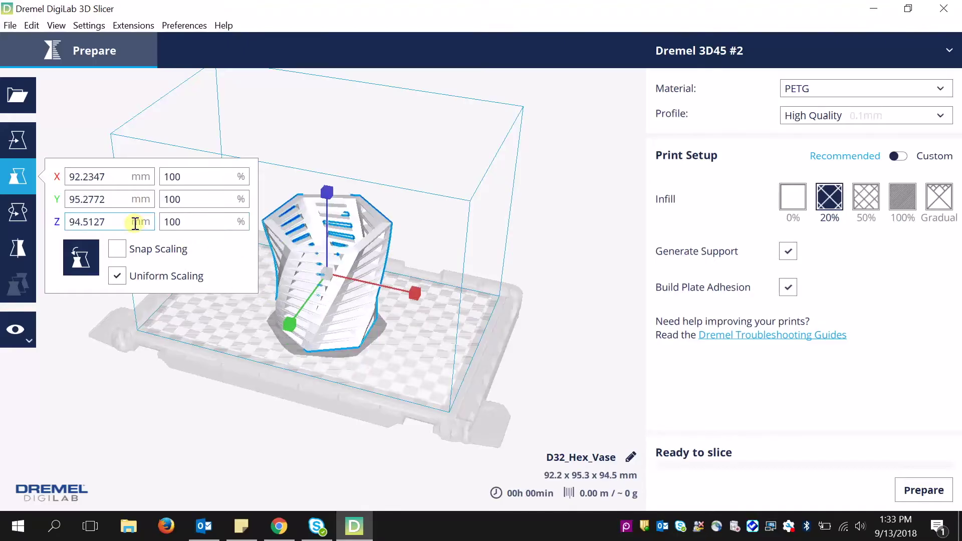
left_click(19, 211)
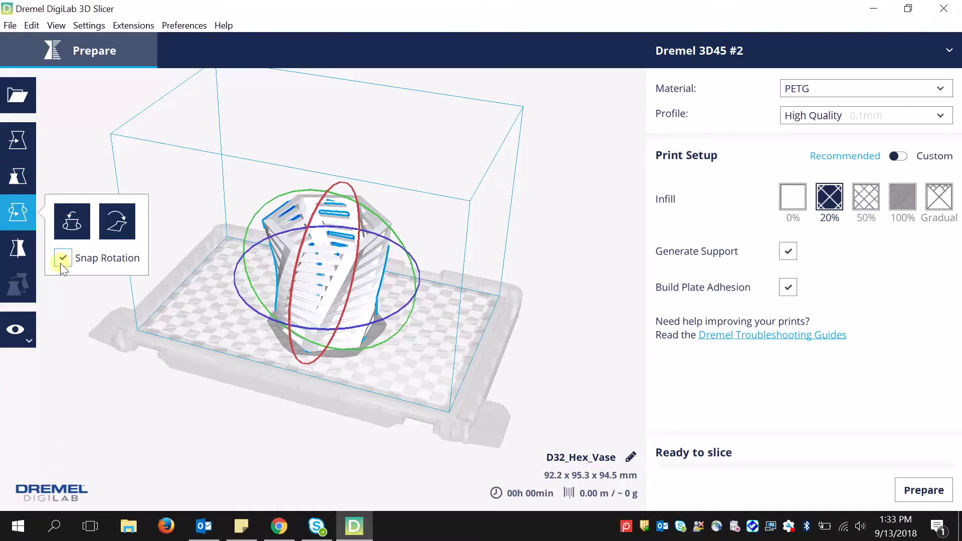
left_click_drag(381, 318, 363, 340)
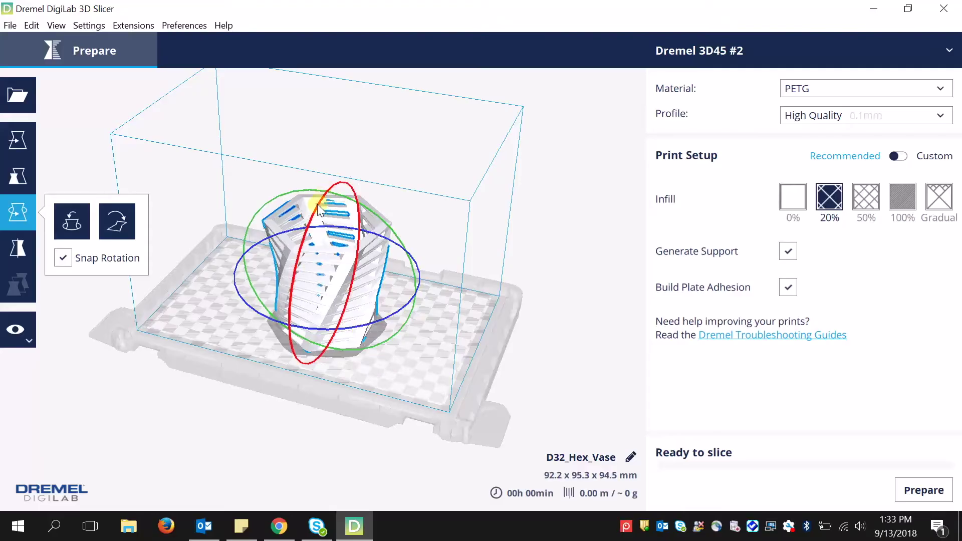
left_click_drag(319, 210, 304, 190)
left_click(215, 340)
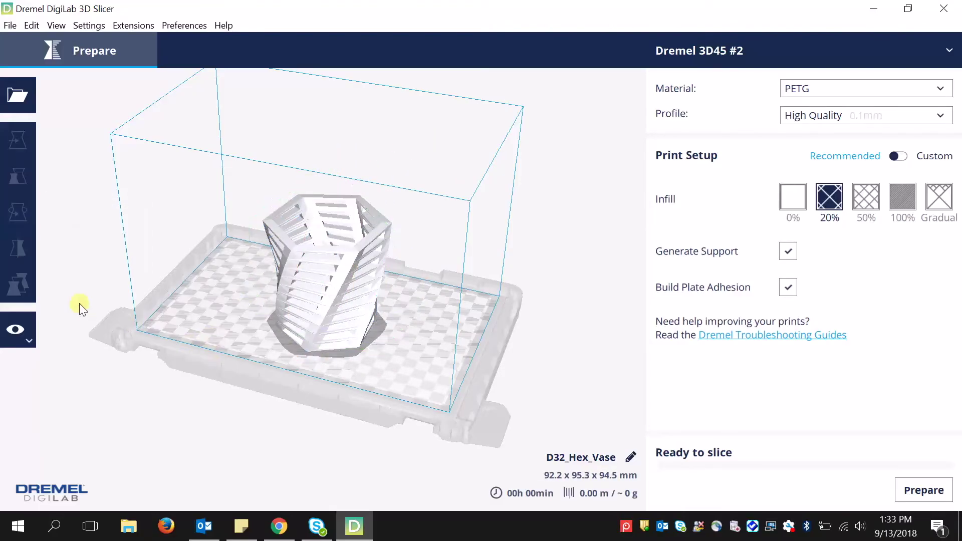
left_click(287, 266)
left_click(18, 247)
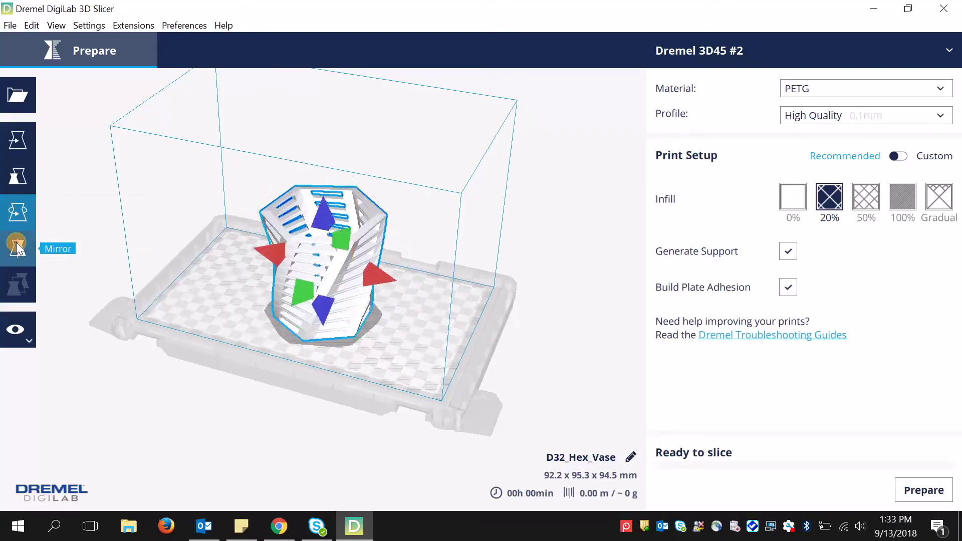
left_click(17, 138)
left_click(410, 339)
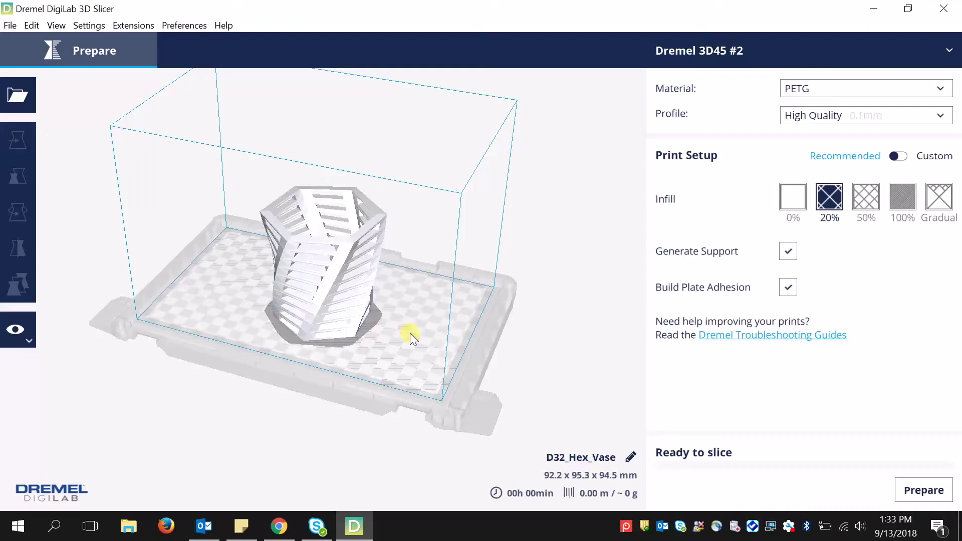
middle_click_drag(420, 339, 386, 413)
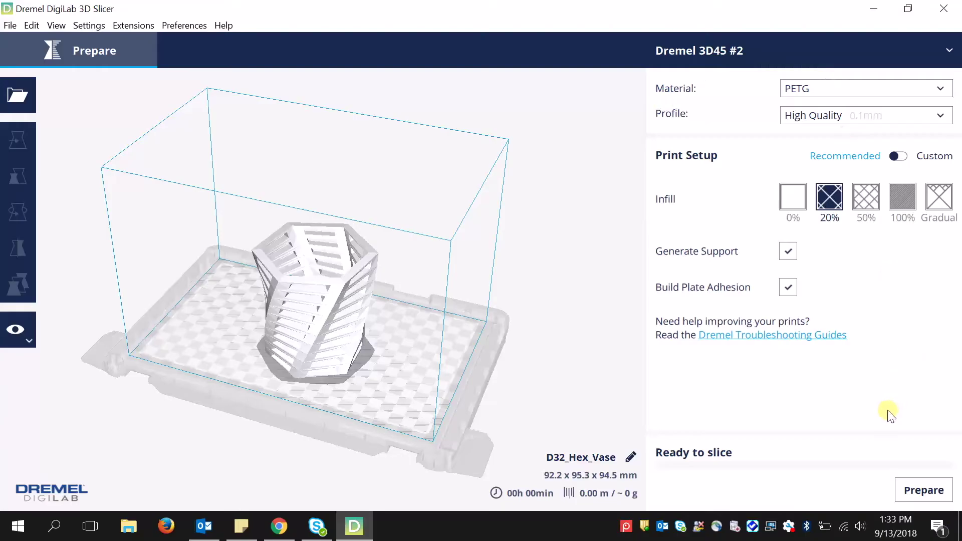
Switch the material from PETG to Dremel Nylon and choose the Medium Quality 0.2mm profile
left_click(858, 91)
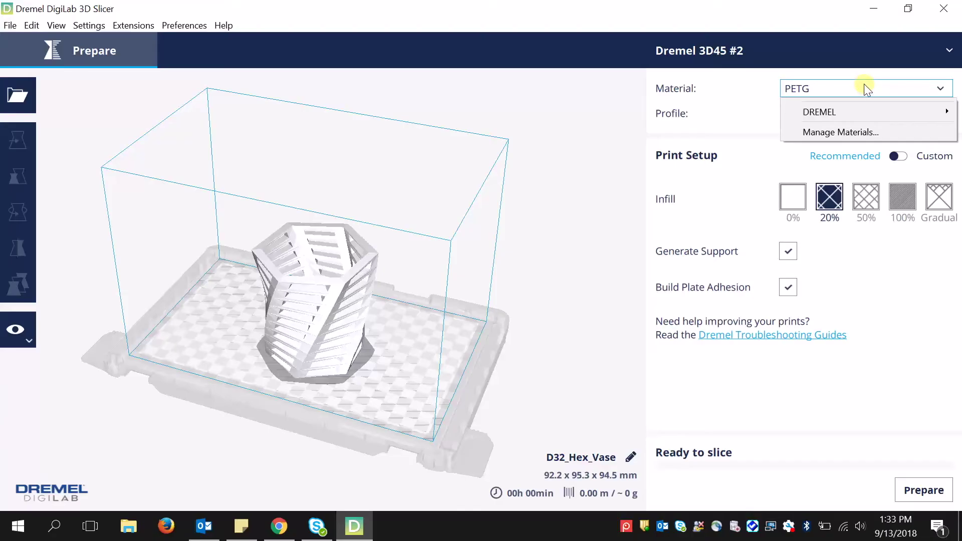
mouse_move(860, 112)
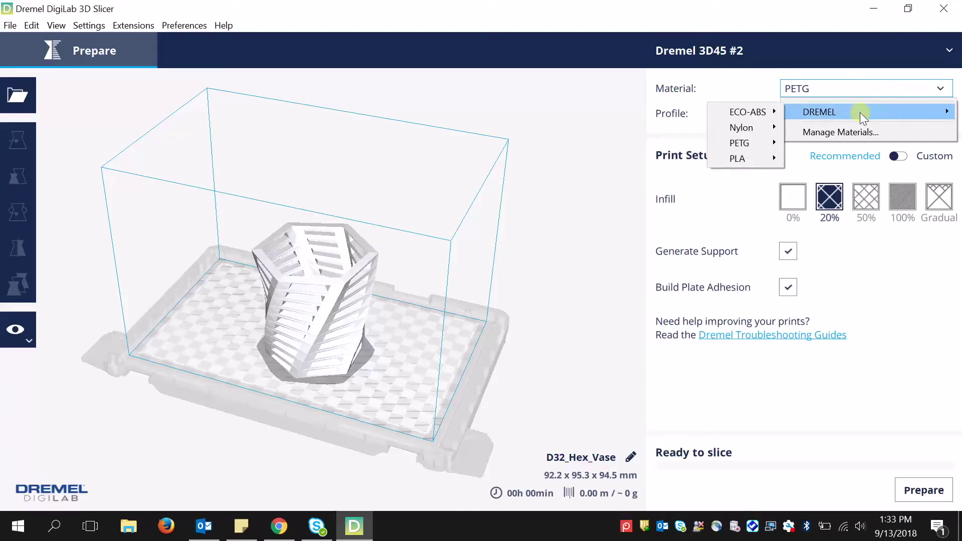
mouse_move(752, 127)
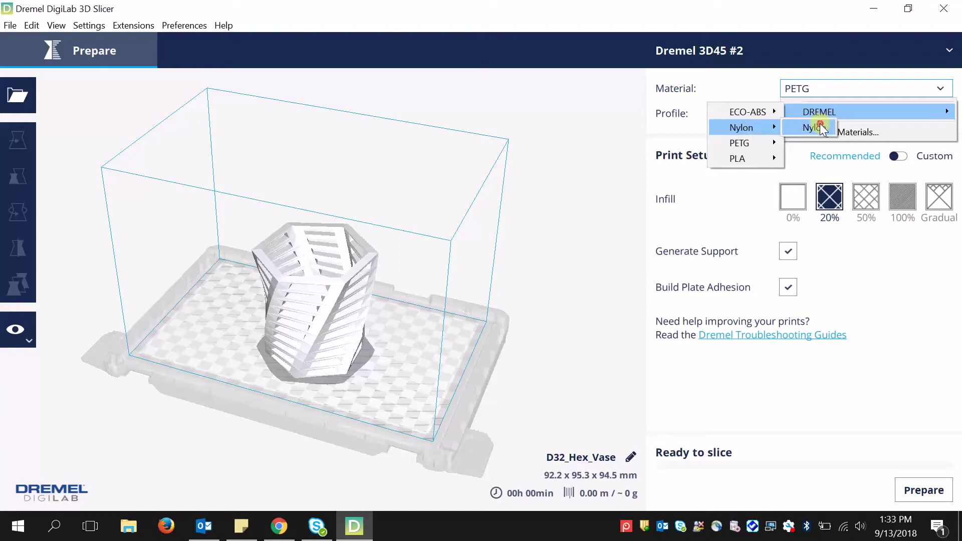
left_click(821, 128)
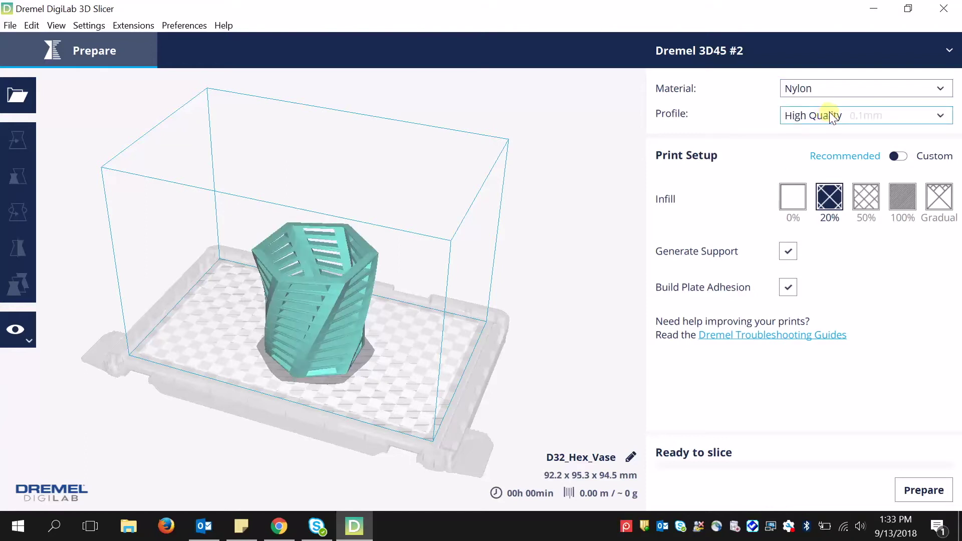
left_click(829, 114)
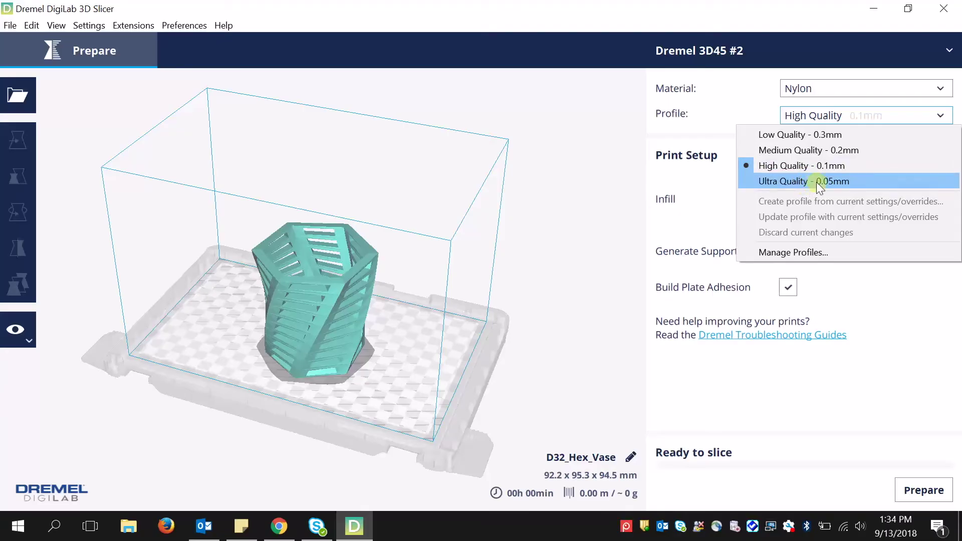
left_click(803, 151)
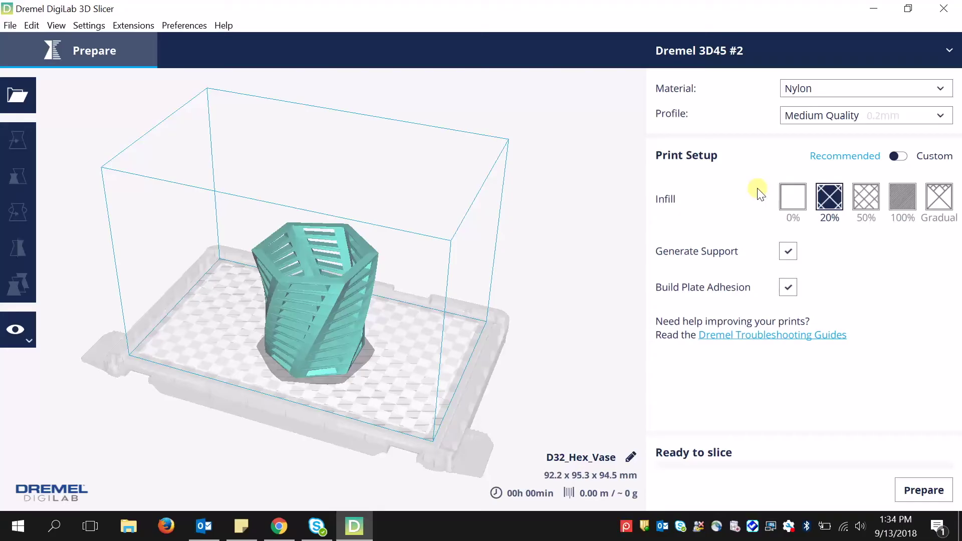
Set infill to 0% then back to 20%, and disable Generate Support
left_click(792, 197)
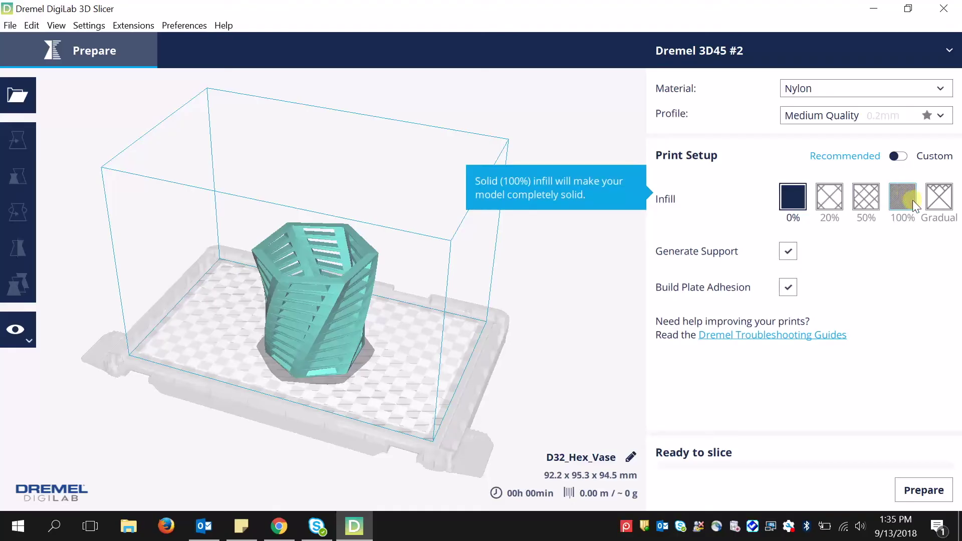
left_click(826, 196)
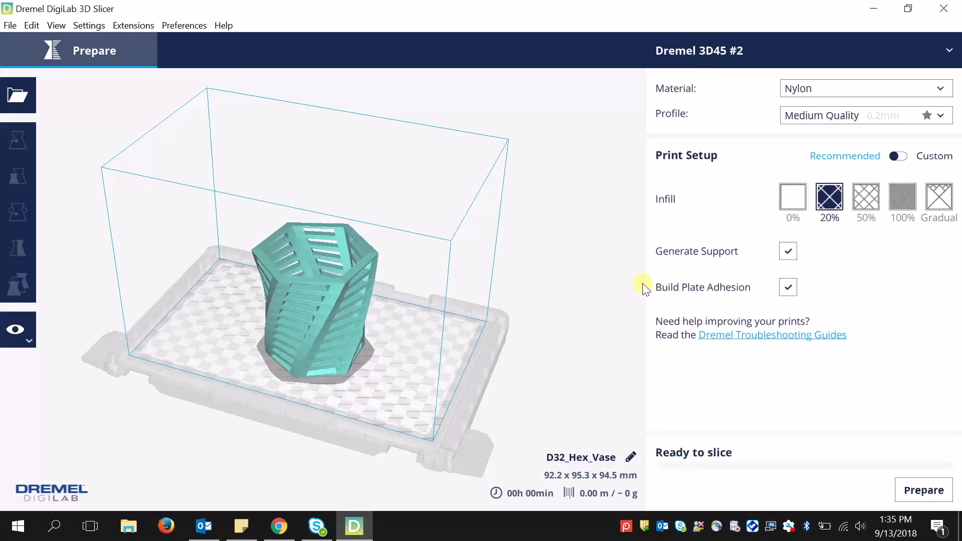
left_click(790, 254)
left_click(787, 285)
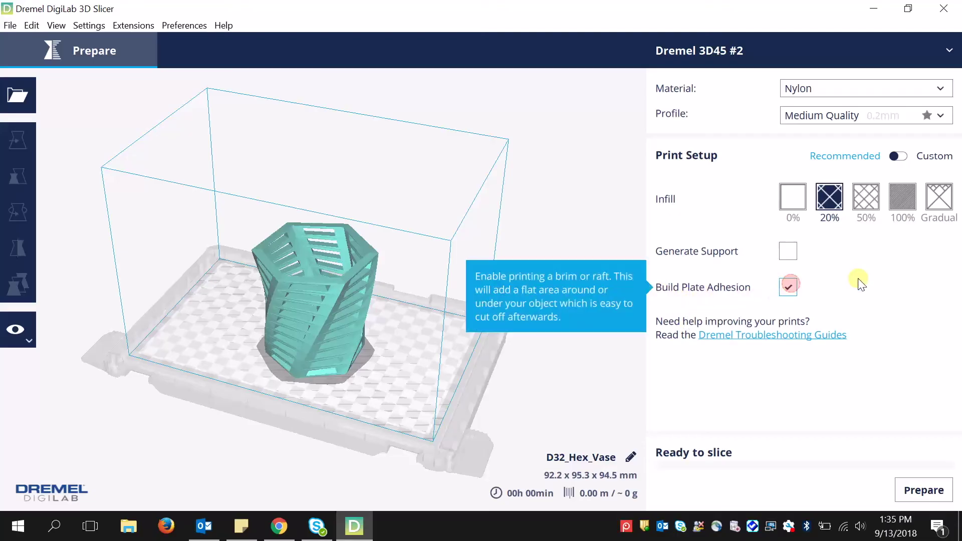
Disable build plate adhesion and switch print settings to Custom mode
left_click(796, 292)
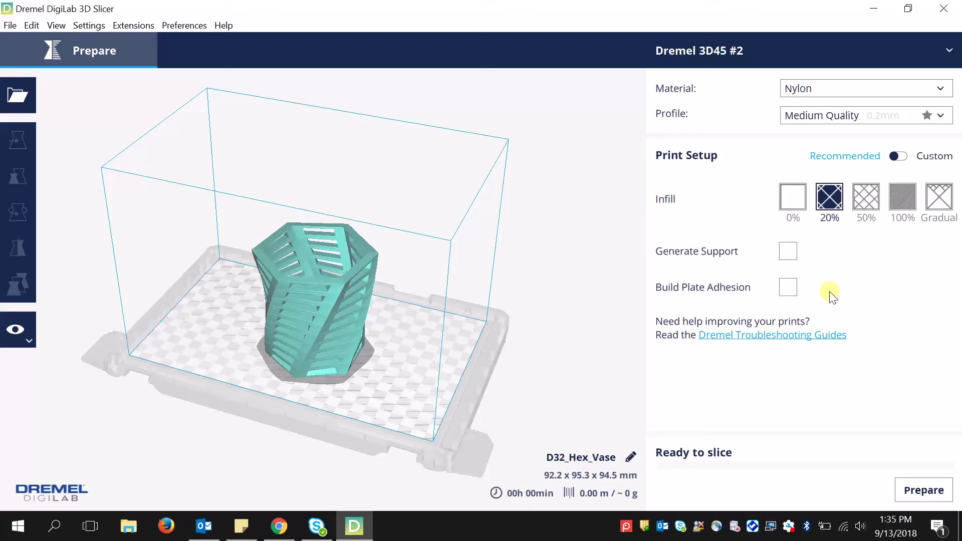
left_click(905, 155)
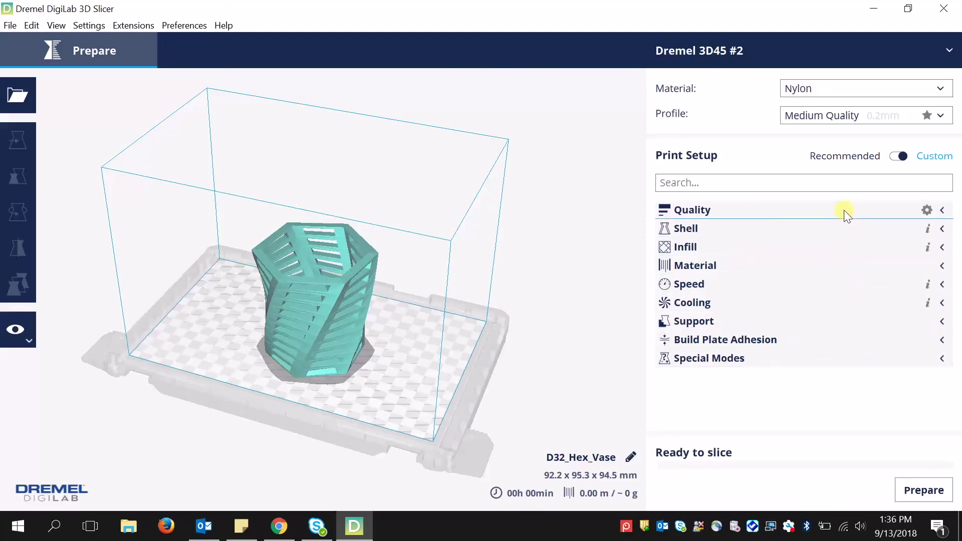
Return to Recommended settings and slice the vase (06h 04min, 23.51 m / ~70 g)
left_click(894, 158)
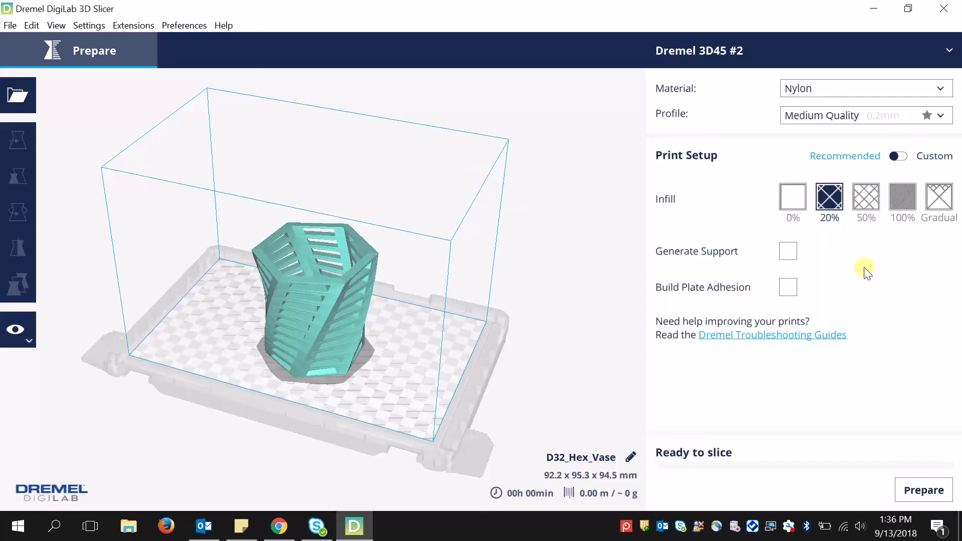
left_click(917, 490)
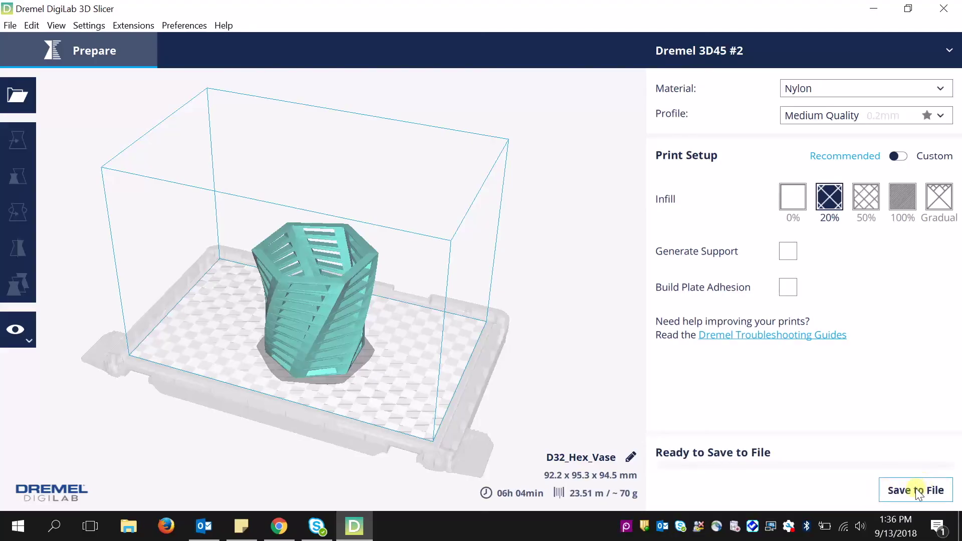
Save the sliced G-code as D32_Hex_Vase.gcode in the Desktop webinar folder
left_click(917, 494)
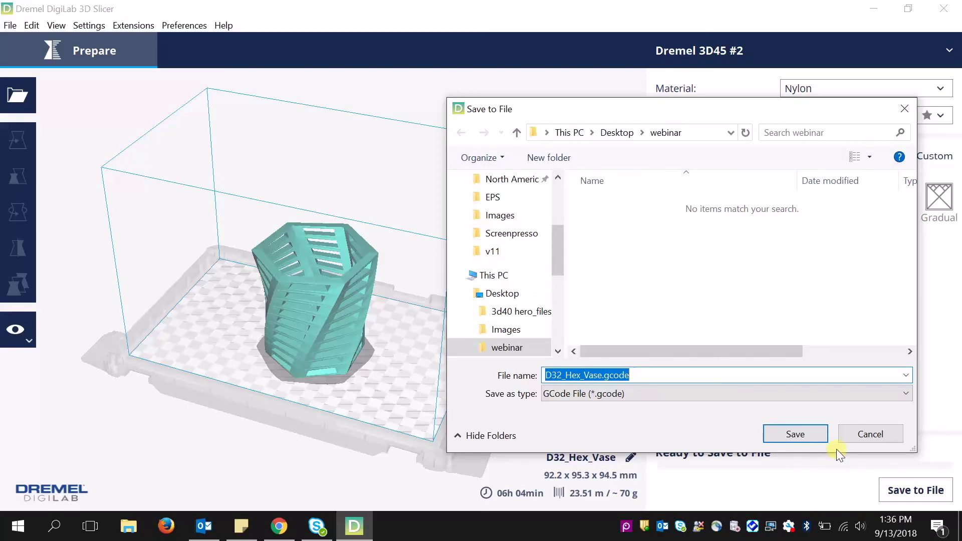
key("Return")
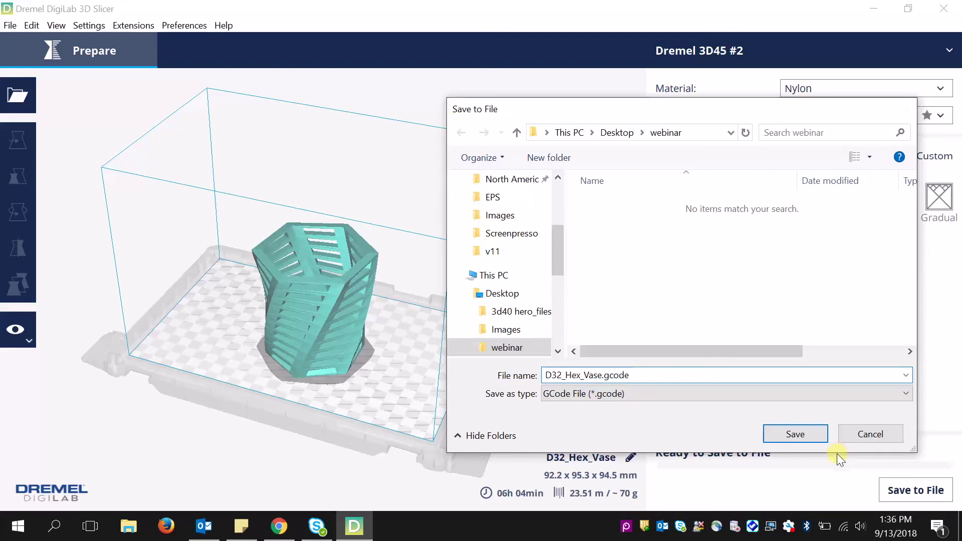